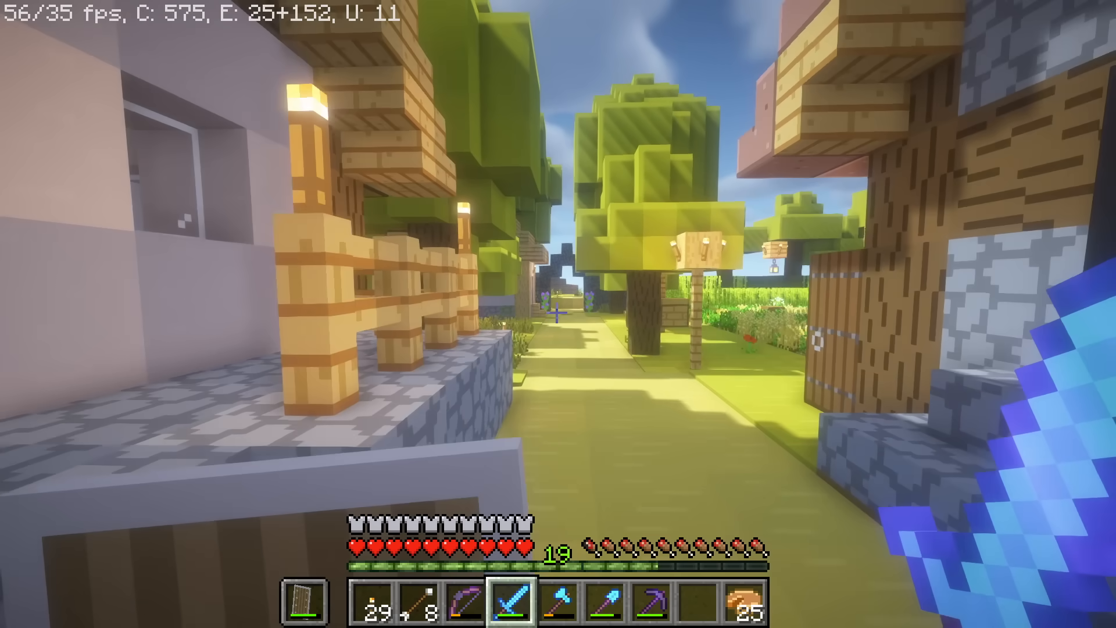
Walk forward along the village path toward the arch and look around the cave walls.
key("w")
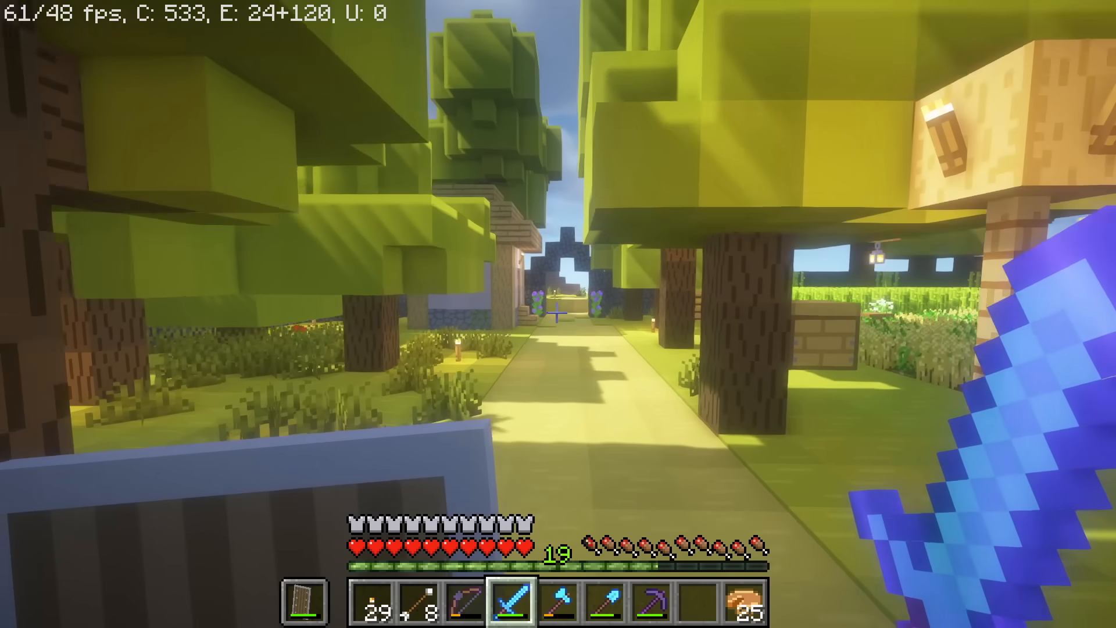
key("w")
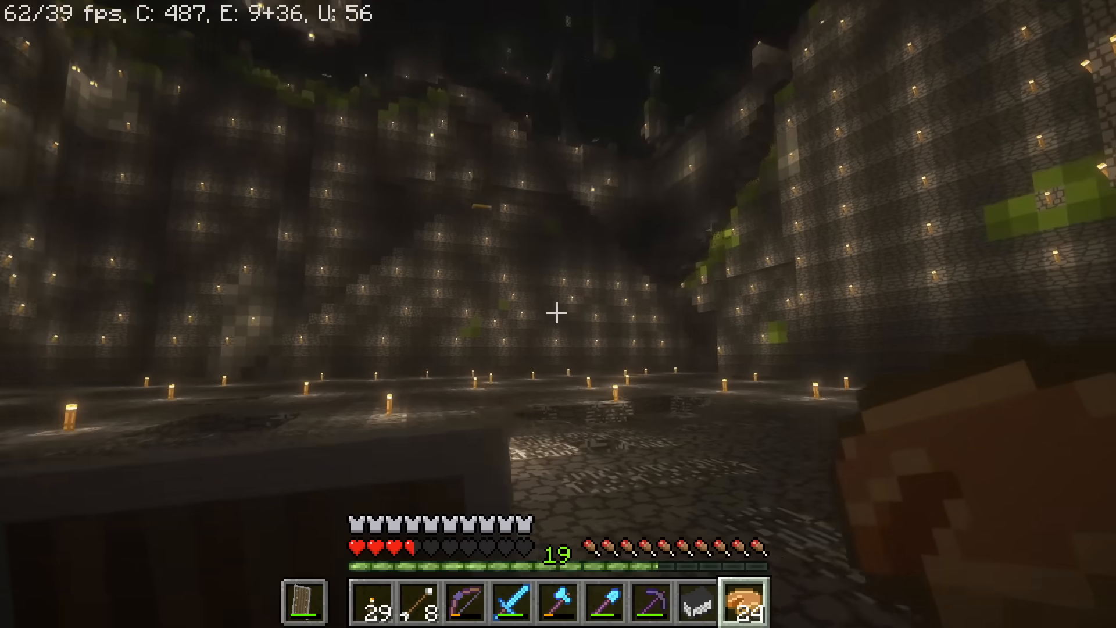
key("w")
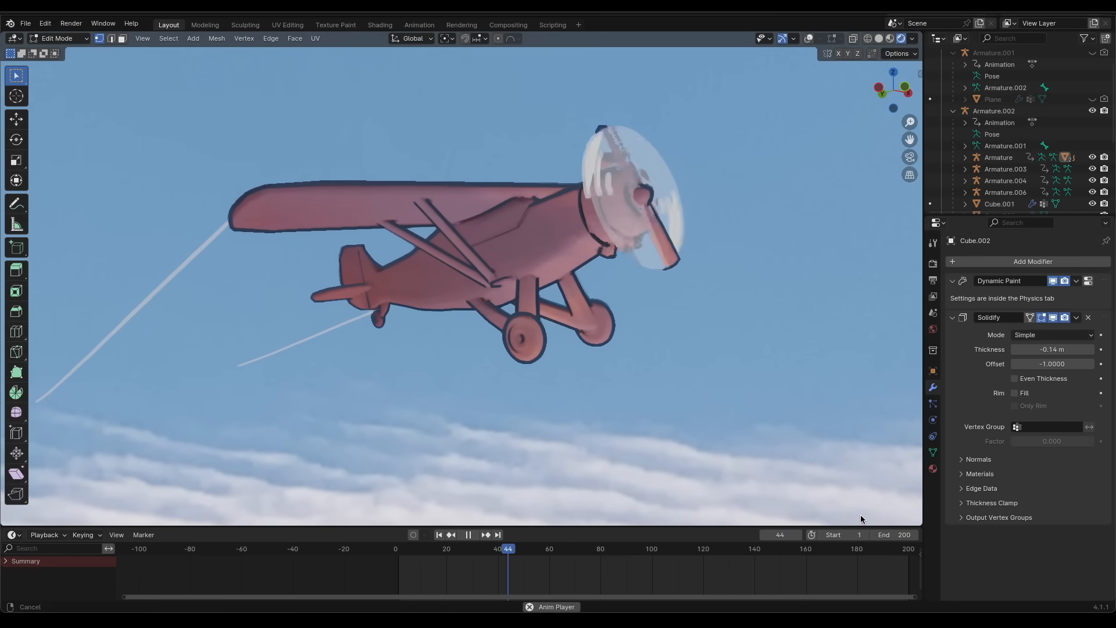
Orbit the viewport around the flying red airplane during playback.
middle_click_drag(858, 512, 852, 524)
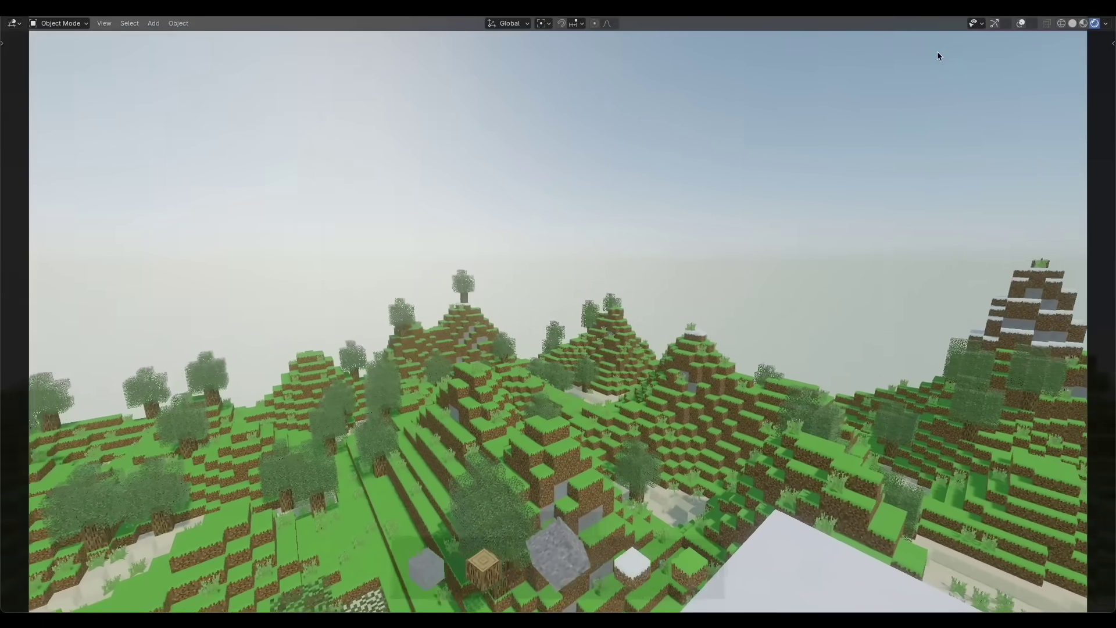
Delete blocks straight down to dig a stone shaft, then look along the cave wall.
mouse_move(938, 56)
middle_mouse_down()
mouse_move(533, 109)
mouse_move(464, 39)
mouse_move(599, 39)
mouse_move(574, 204)
middle_mouse_up()
left_click(506, 193)
left_click(544, 273)
left_click(544, 297)
mouse_move(544, 313)
middle_mouse_down()
mouse_move(558, 131)
mouse_move(113, 61)
mouse_move(17, 65)
mouse_move(1025, 39)
mouse_move(1020, 27)
mouse_move(986, 53)
middle_mouse_up()
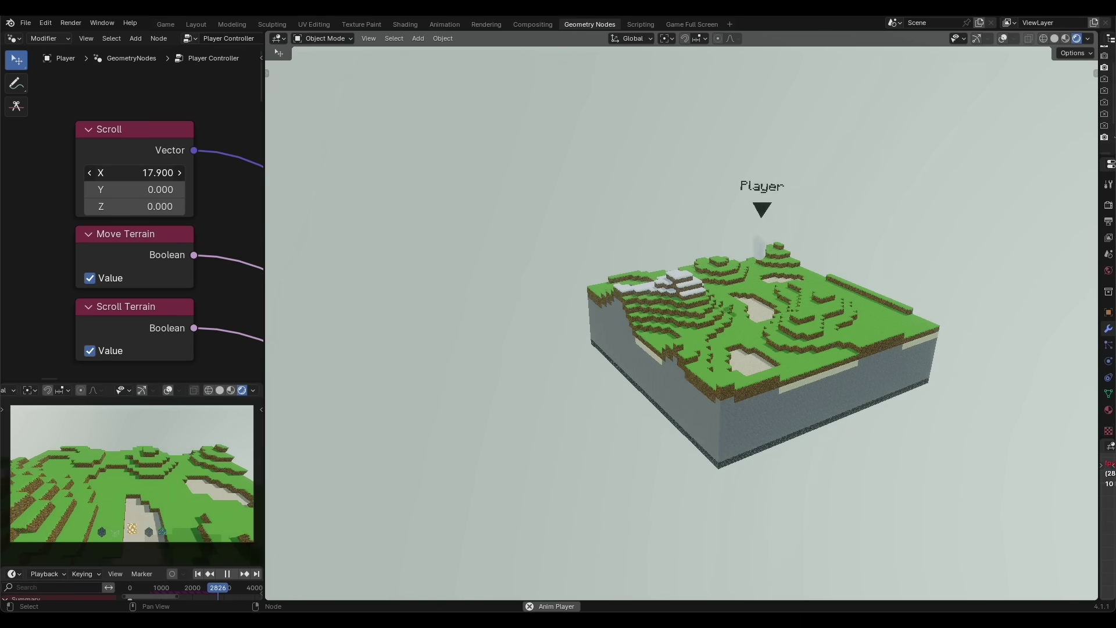
Adjust the Scroll X and Y offsets on the Player Controller to shift the terrain.
left_click_drag(157, 173, 99, 173)
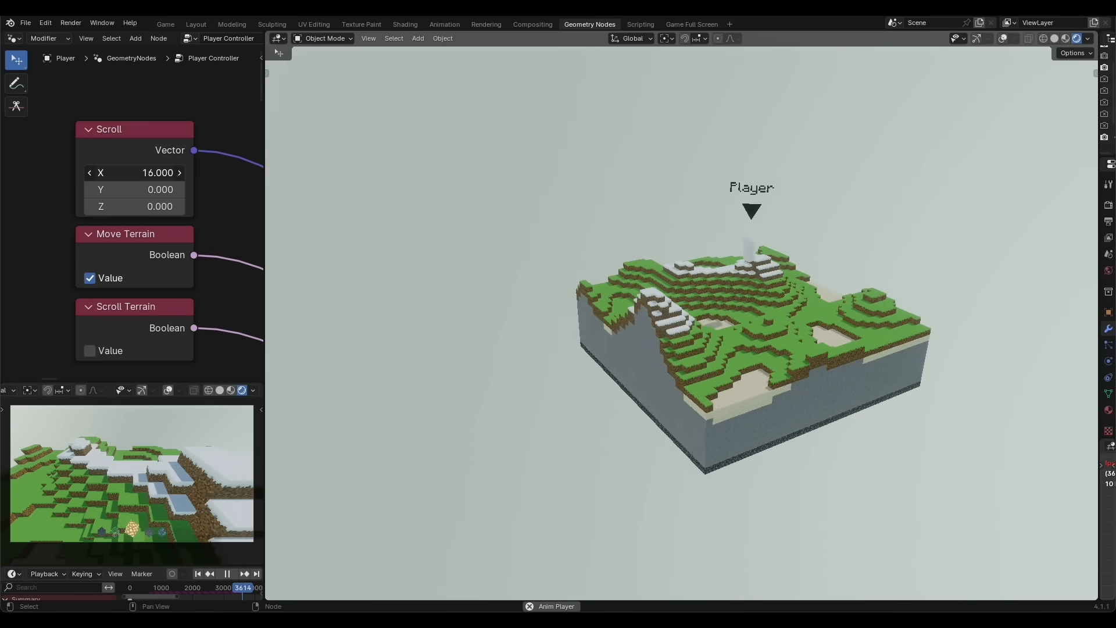
mouse_move(105, 189)
left_mouse_down()
mouse_move(158, 190)
mouse_move(105, 189)
left_mouse_up()
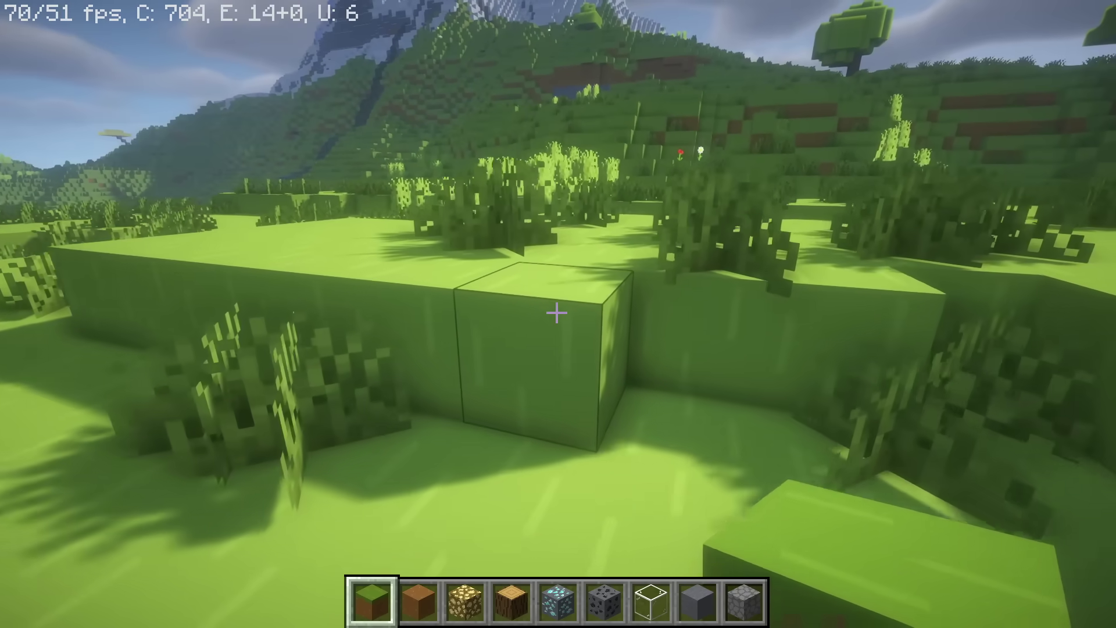
Break dirt and grass blocks to open a gap in the path, then place a grass block back.
left_click(556, 314)
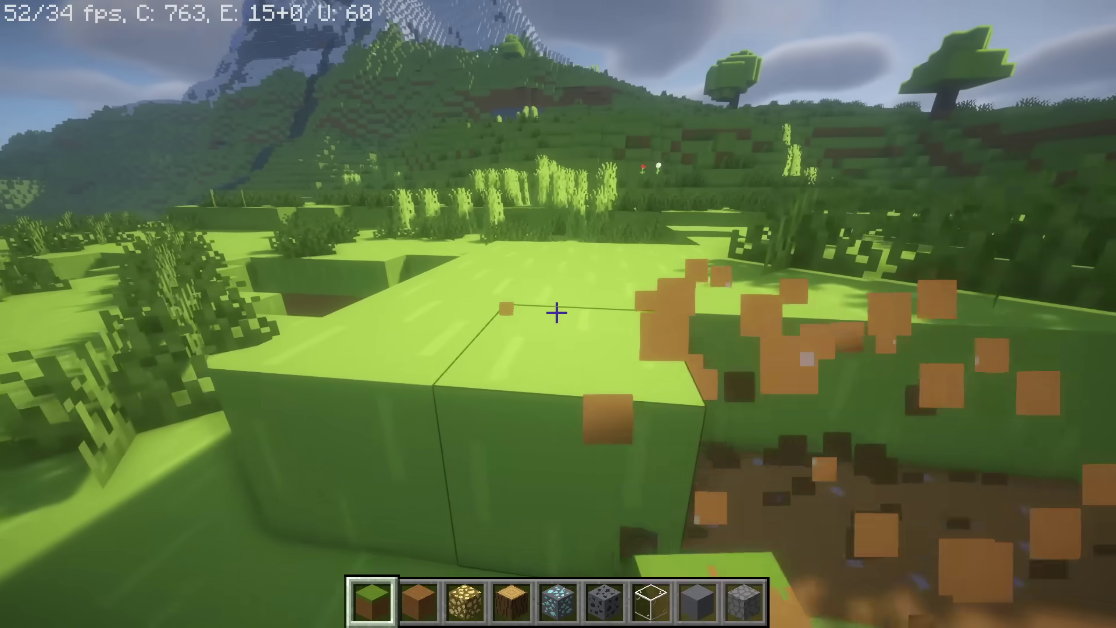
left_click(556, 313)
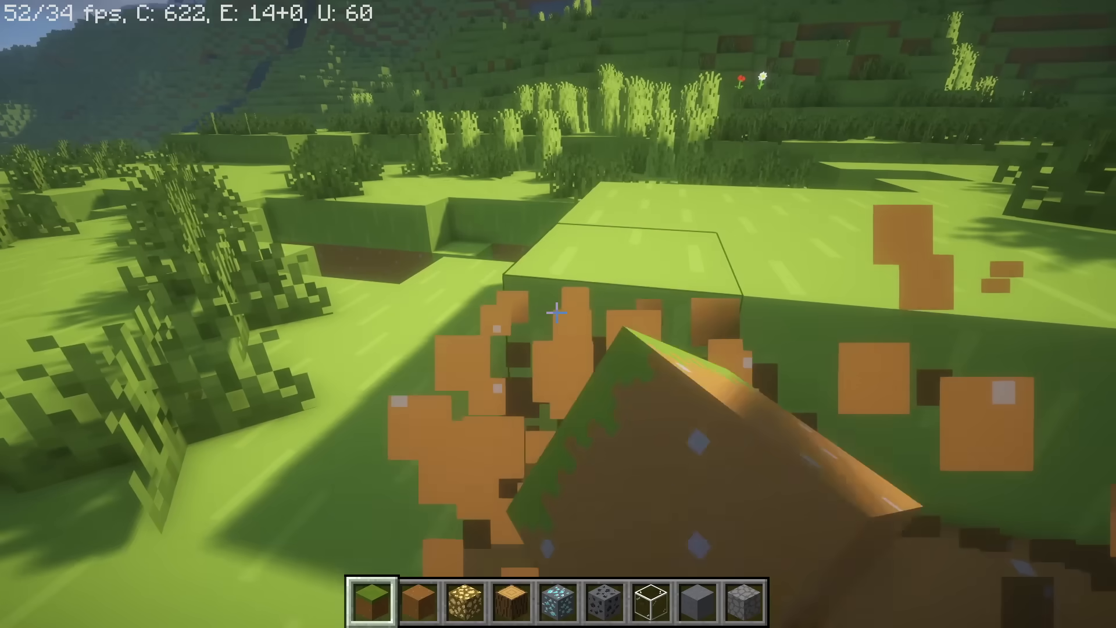
left_click(556, 314)
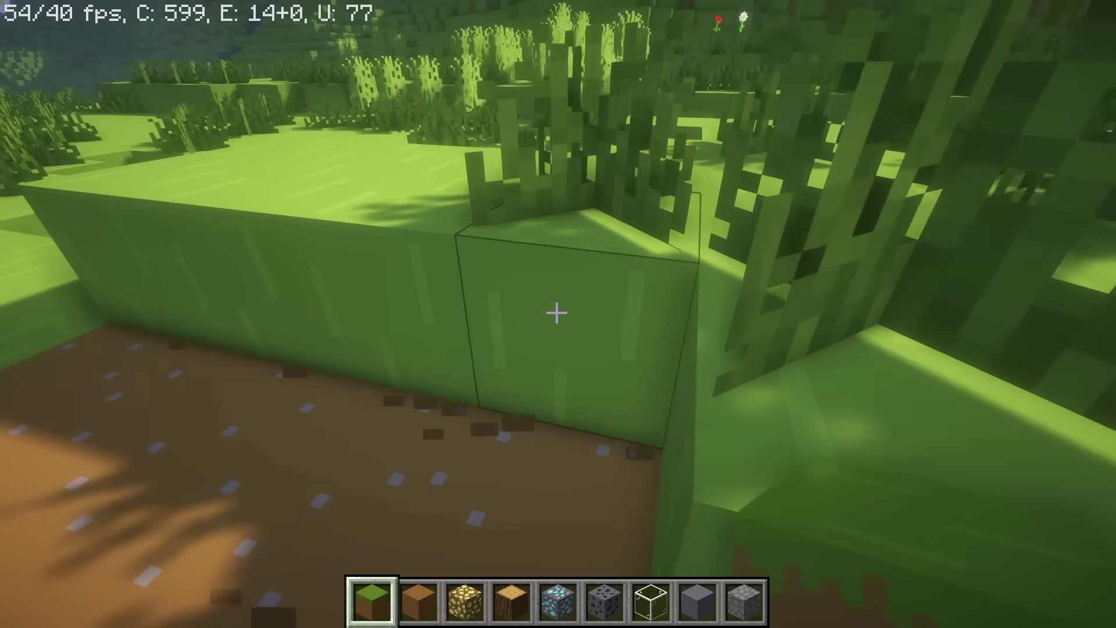
left_click(555, 313)
left_click(555, 313)
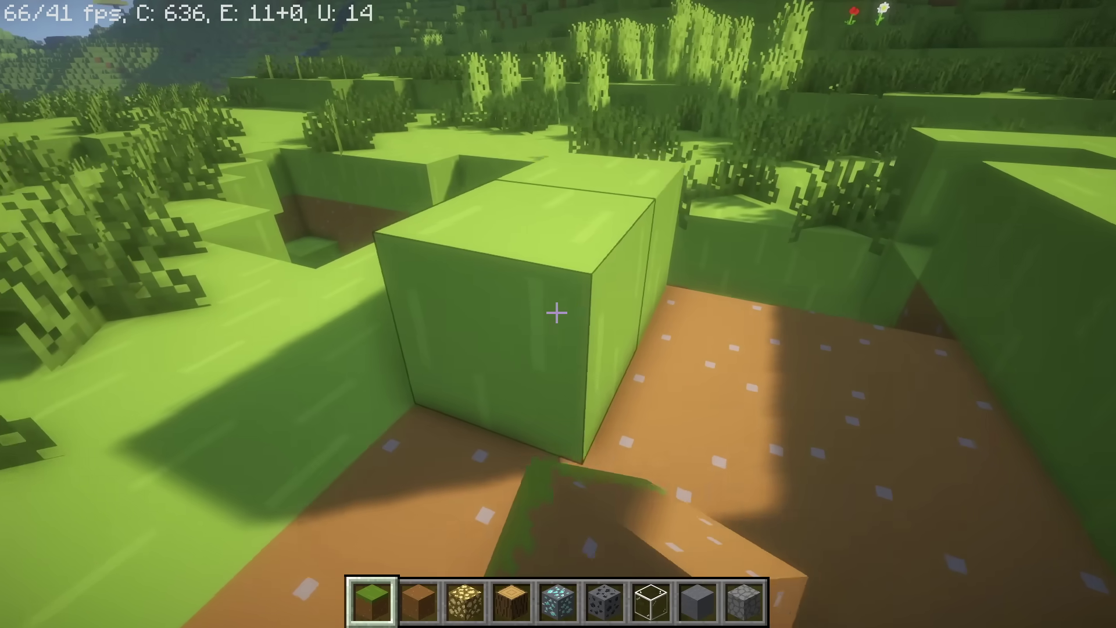
left_click(556, 313)
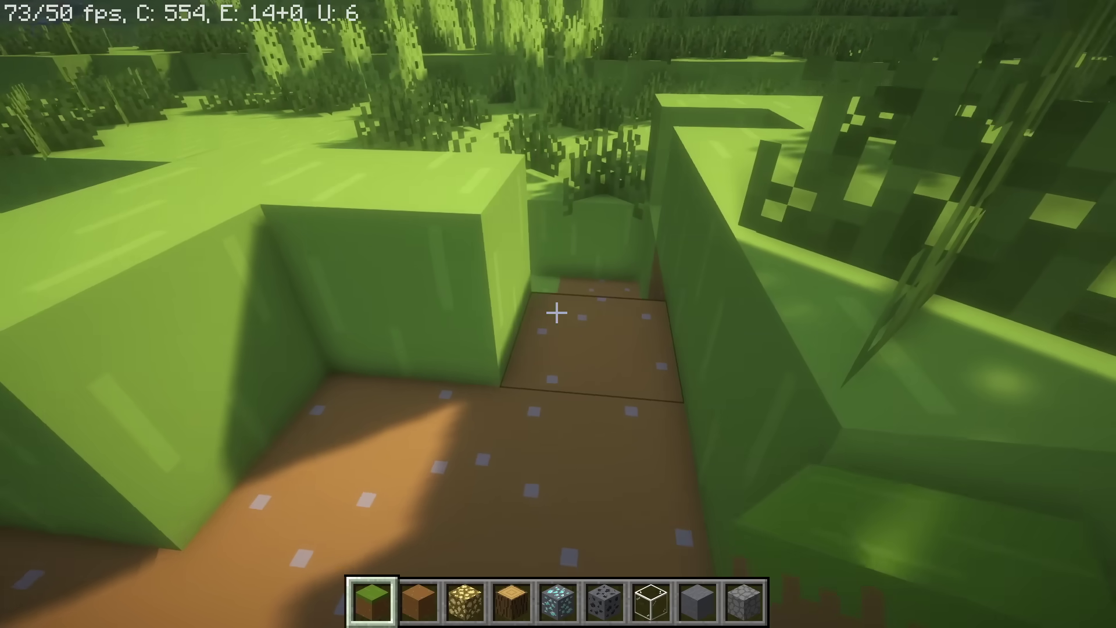
right_click(555, 313)
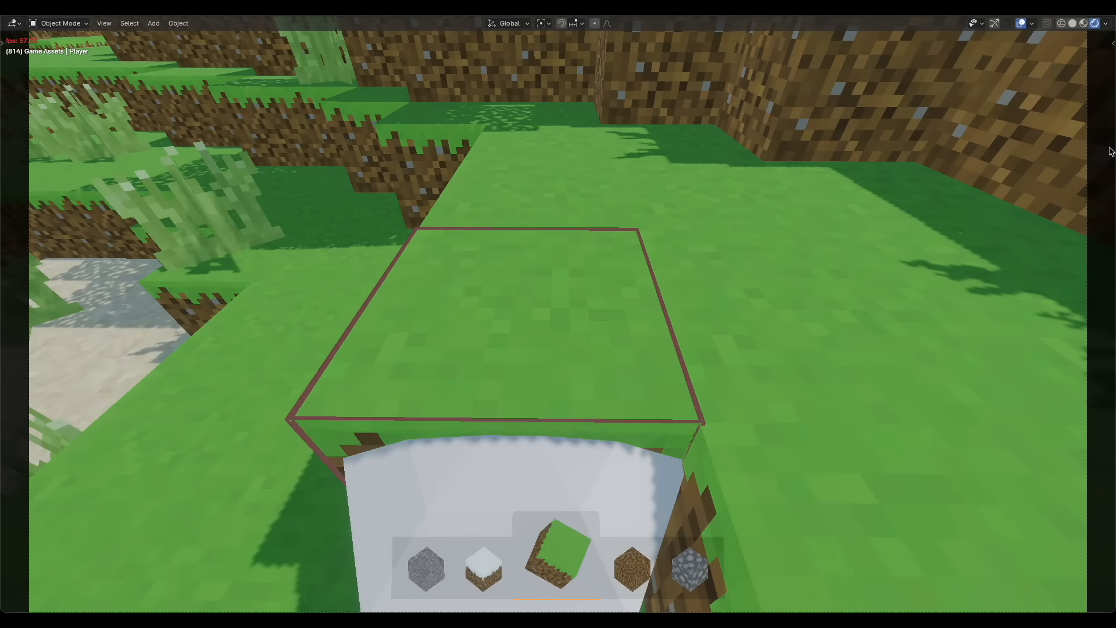
Remove the outlined grass block in front of the player.
left_click(1110, 150)
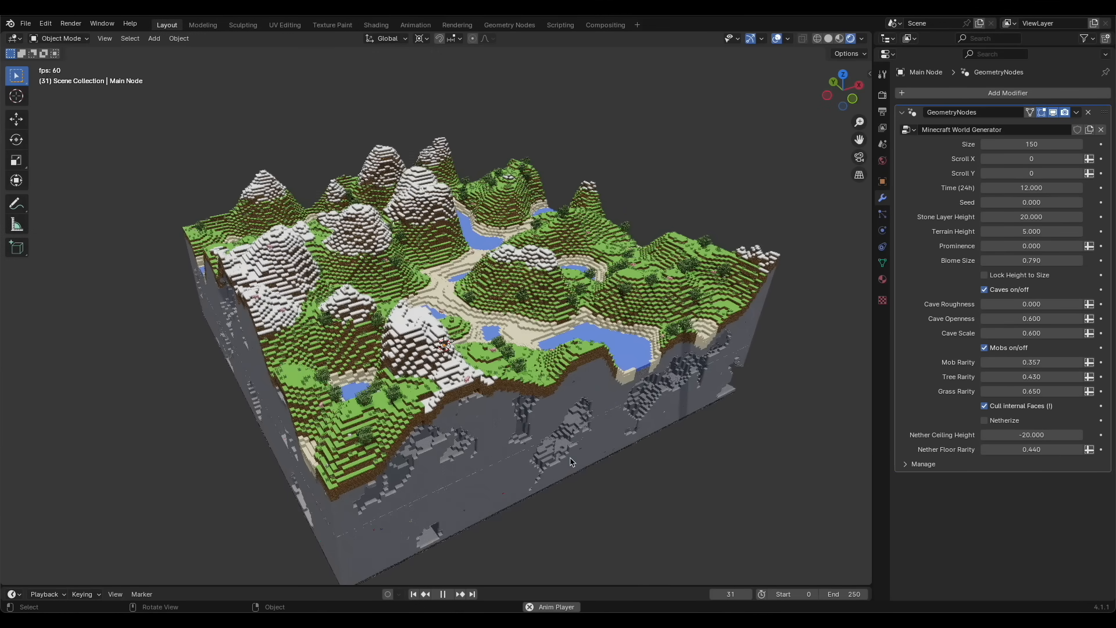
Shift the world one step along Scroll X to -1 and raise the Seed to 2.440.
middle_click_drag(547, 413, 622, 421)
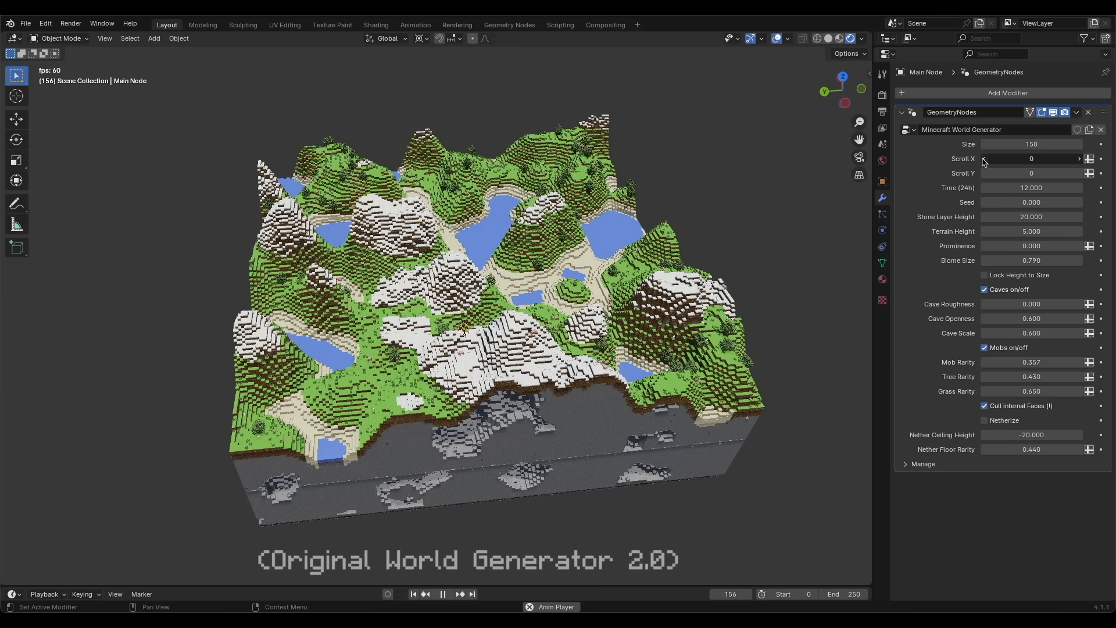
left_click(984, 159)
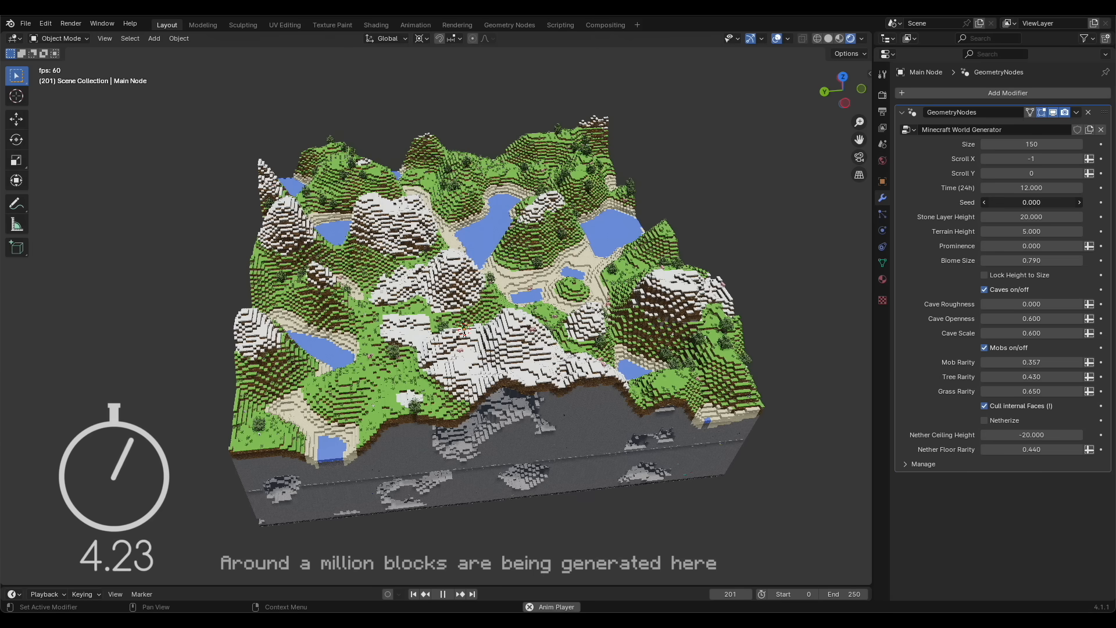
left_click_drag(985, 202, 995, 202)
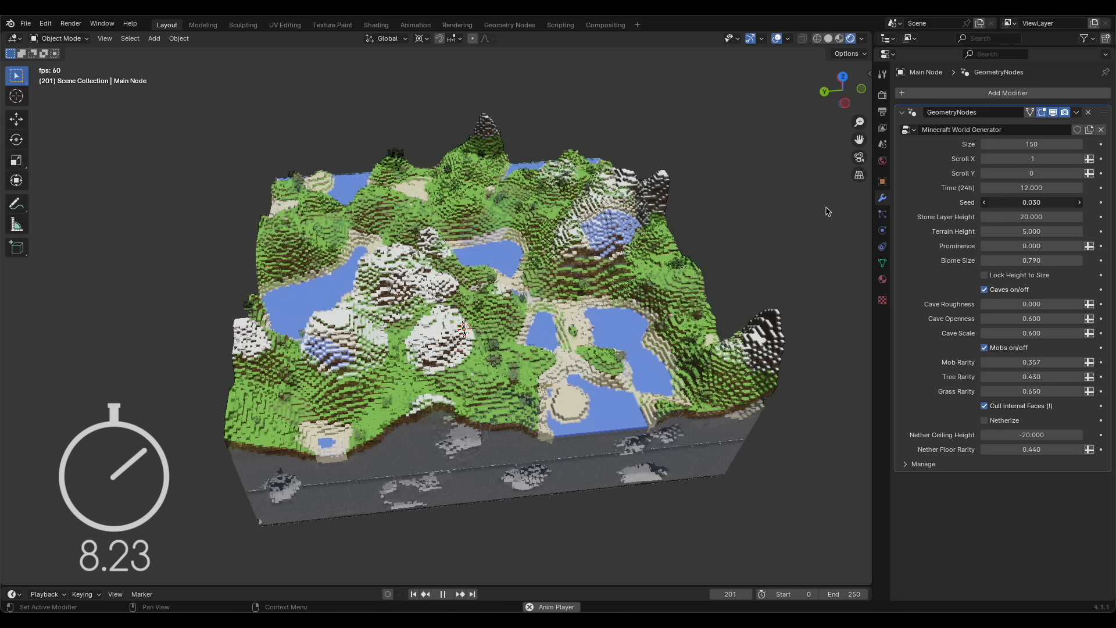
left_click_drag(1031, 202, 1072, 203)
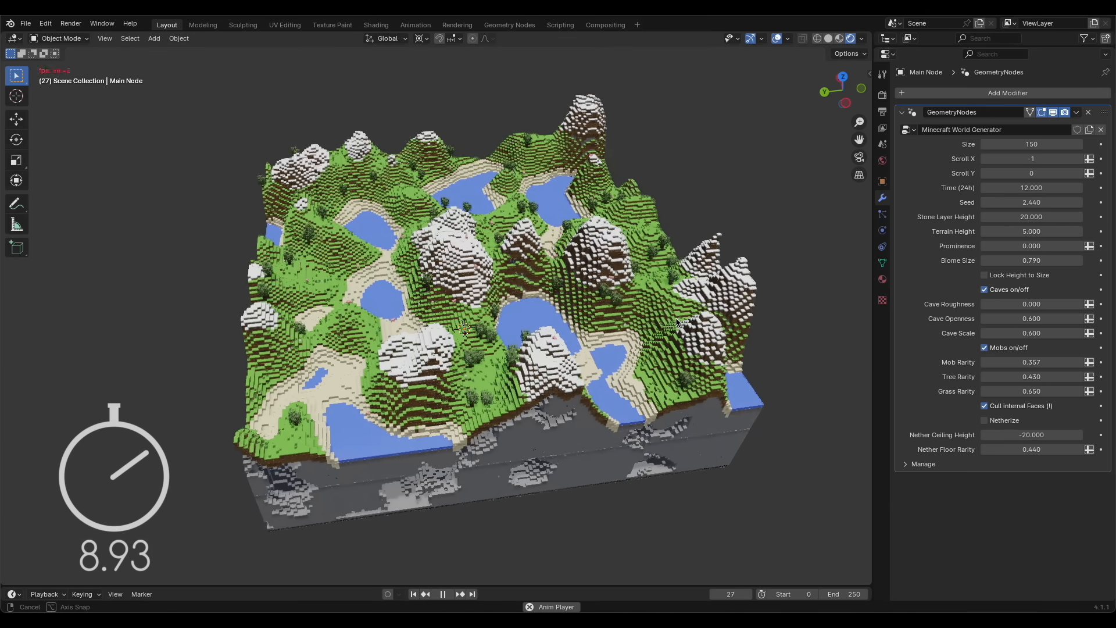
Orbit the view around the newly generated grassy terrain.
mouse_move(558, 288)
middle_mouse_down()
mouse_move(610, 319)
mouse_move(473, 304)
mouse_move(468, 349)
mouse_move(587, 312)
mouse_move(708, 307)
middle_mouse_up()
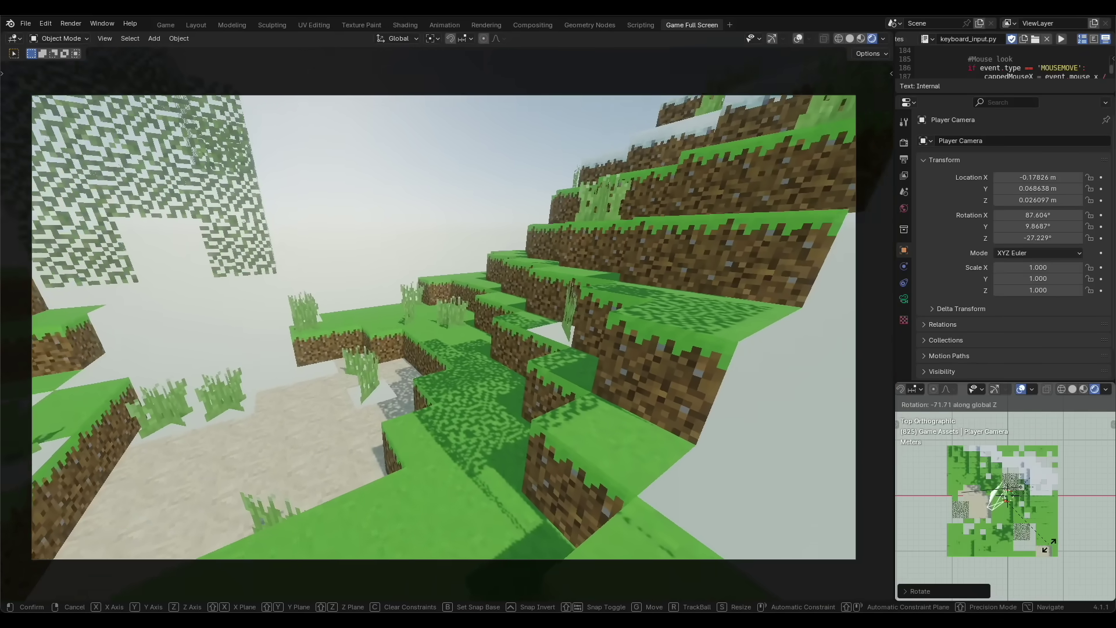
Confirm the Player Camera rotation and begin moving it across the map.
left_click(1047, 549)
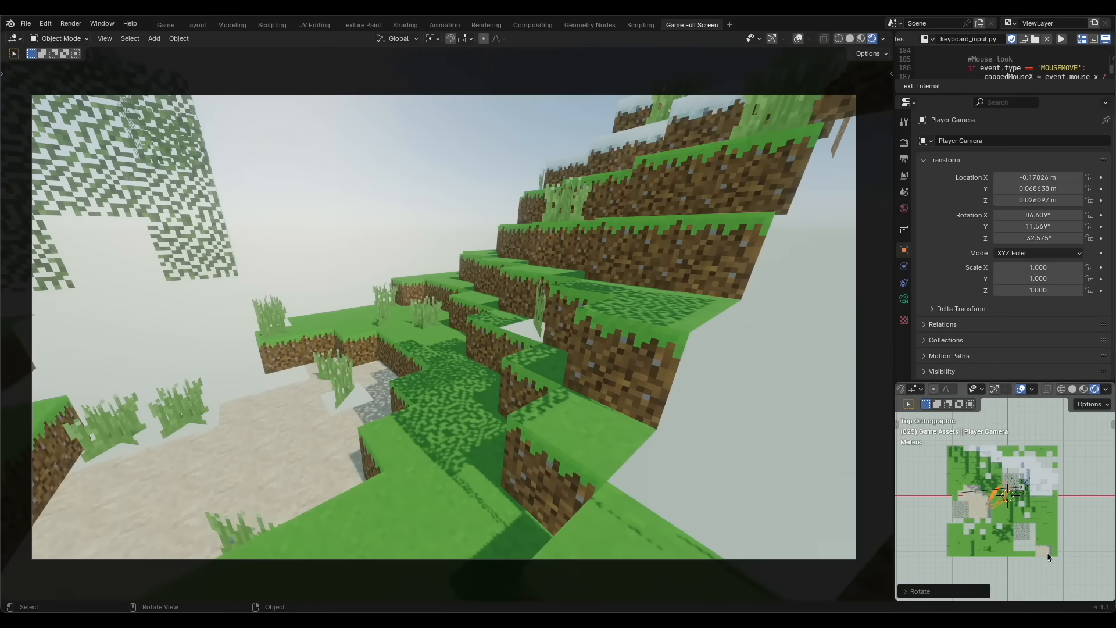
key("g")
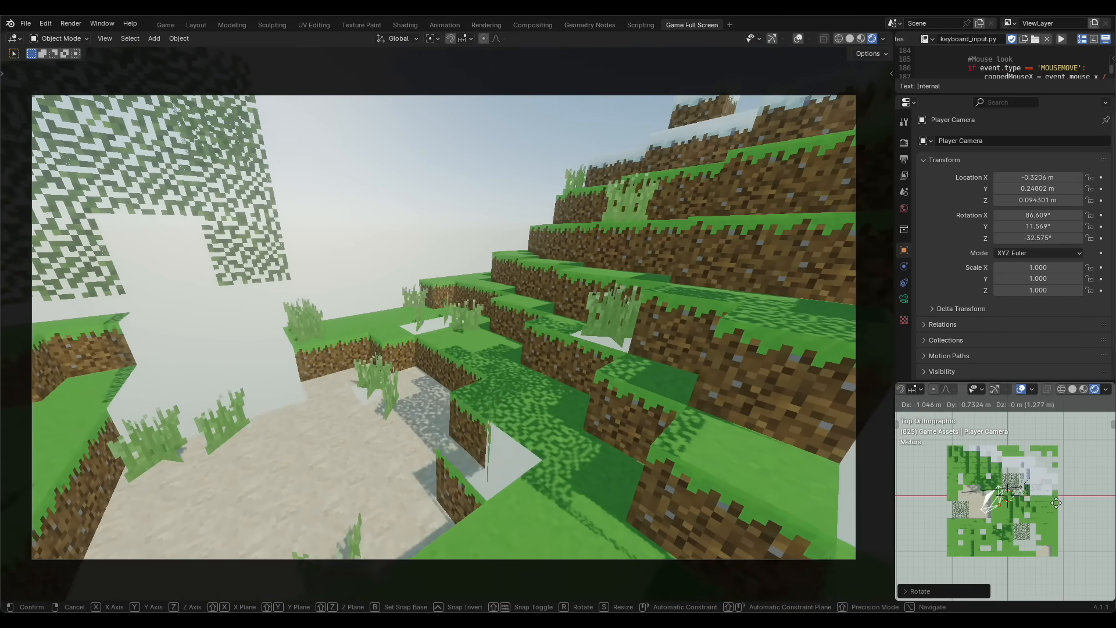